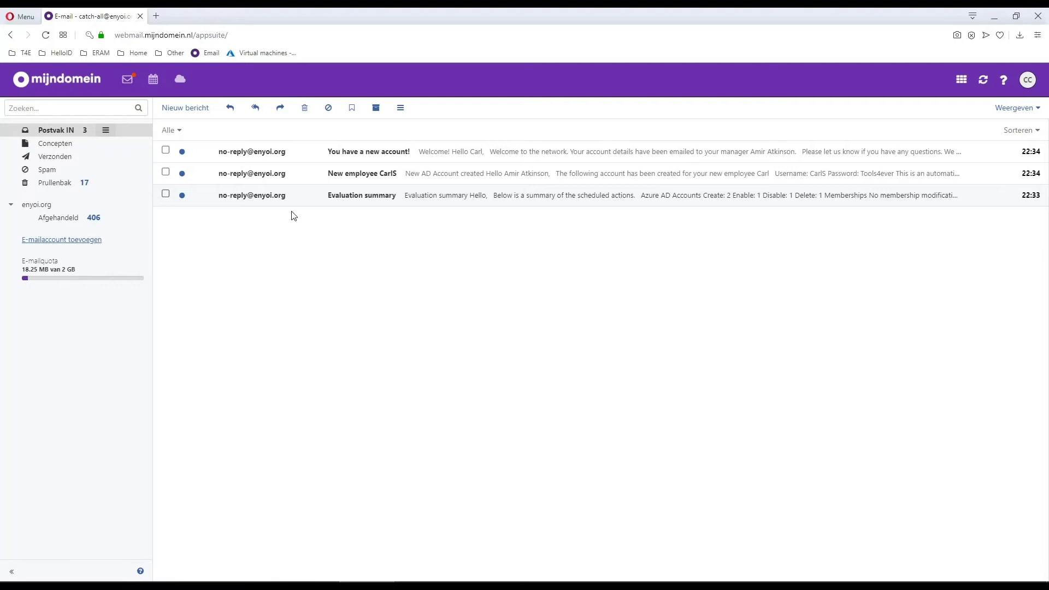
Step: Read the new employee account e-mail and the "You have a new account!" welcome e-mail, returning to the inbox after each
{"action": "left_click", "coordinate": [392, 181]}
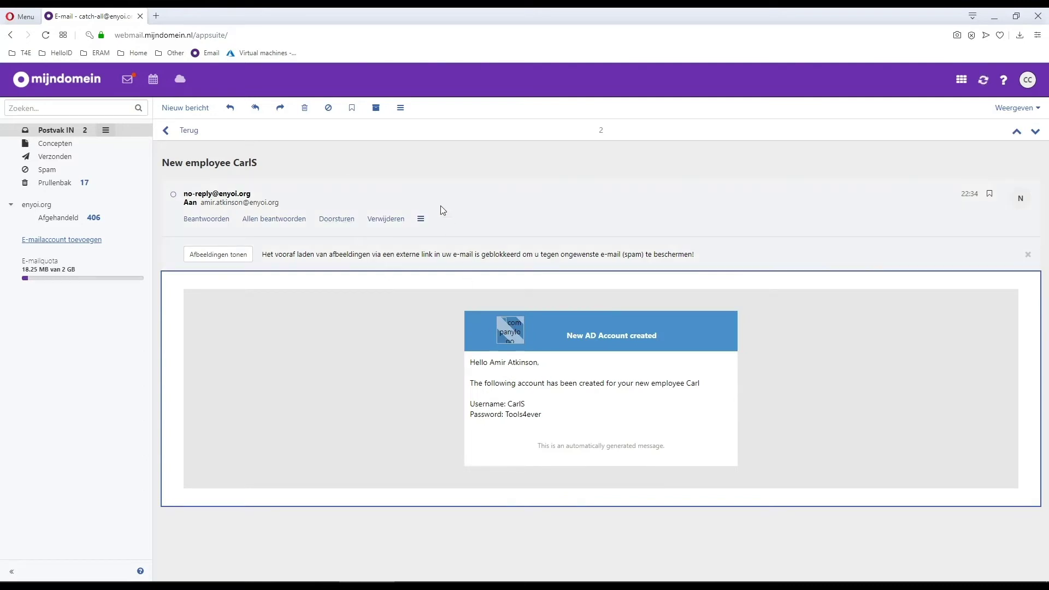
{"action": "left_click", "coordinate": [65, 134]}
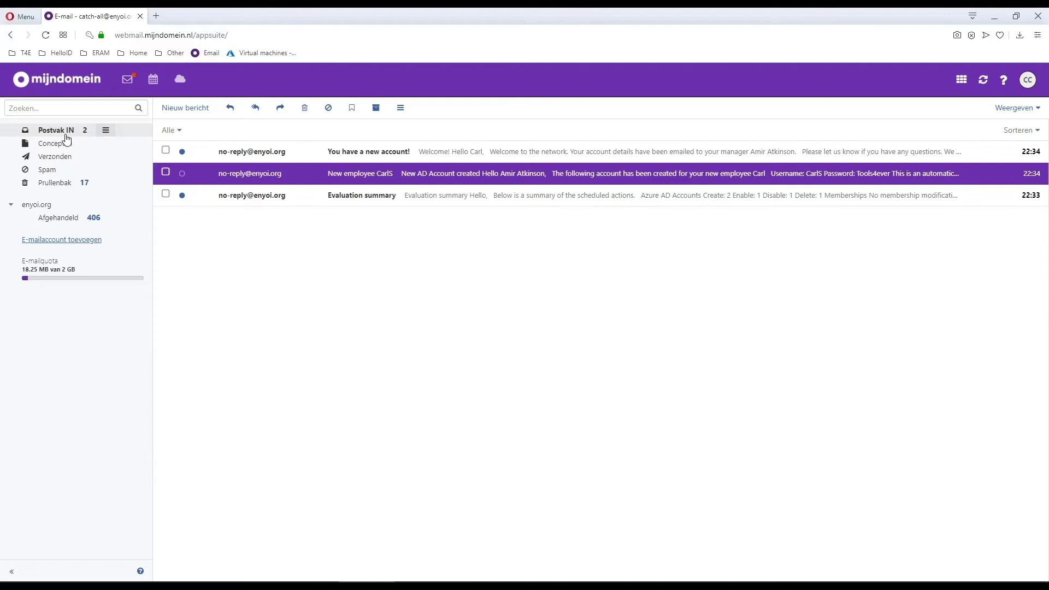
{"action": "left_click", "coordinate": [293, 153]}
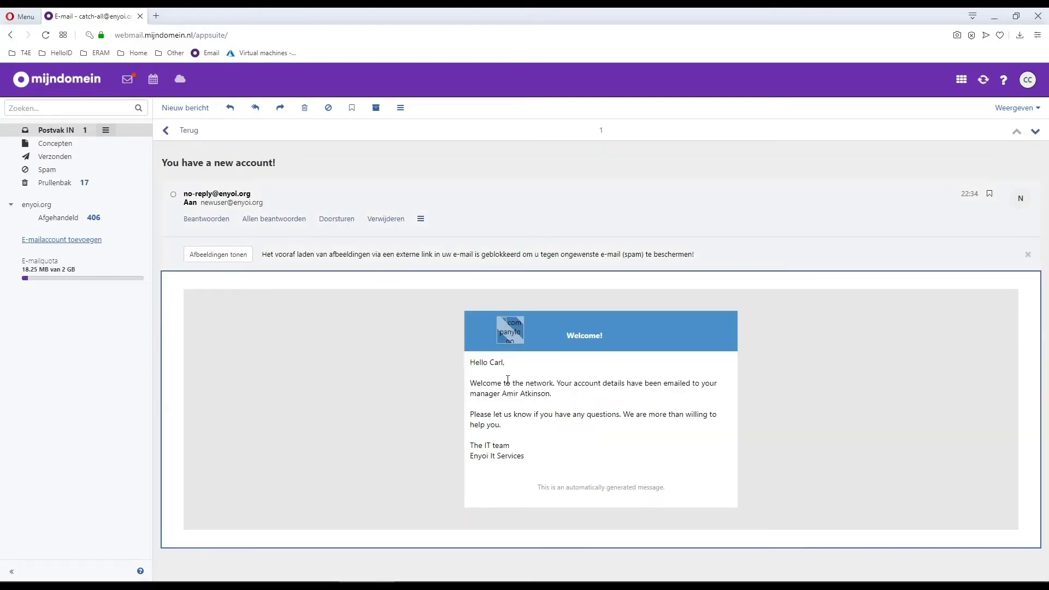
{"action": "left_click_drag", "start_coordinate": [506, 395], "coordinate": [547, 409]}
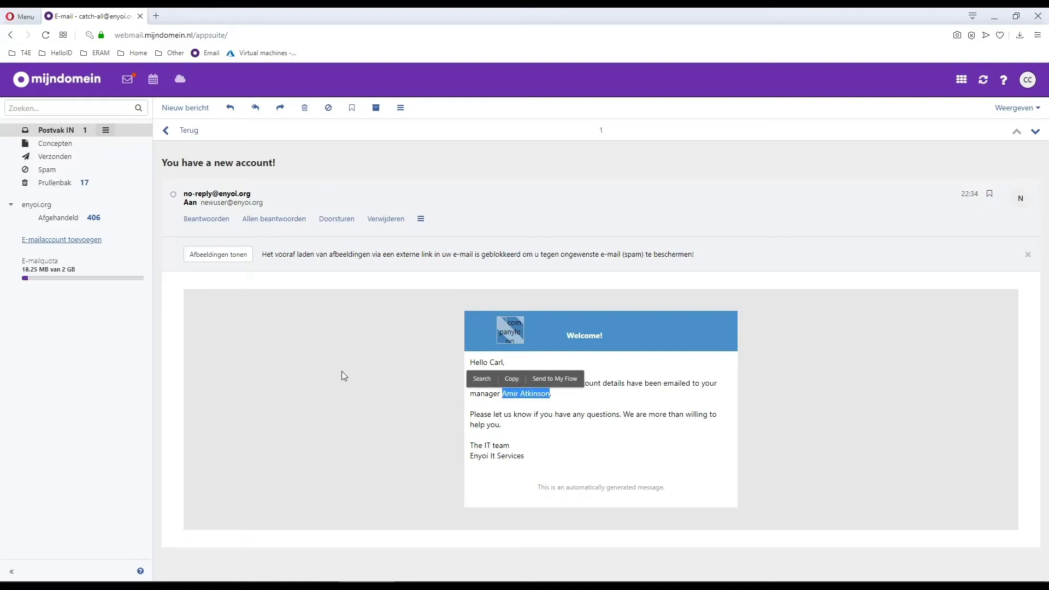
{"action": "left_click", "coordinate": [62, 134]}
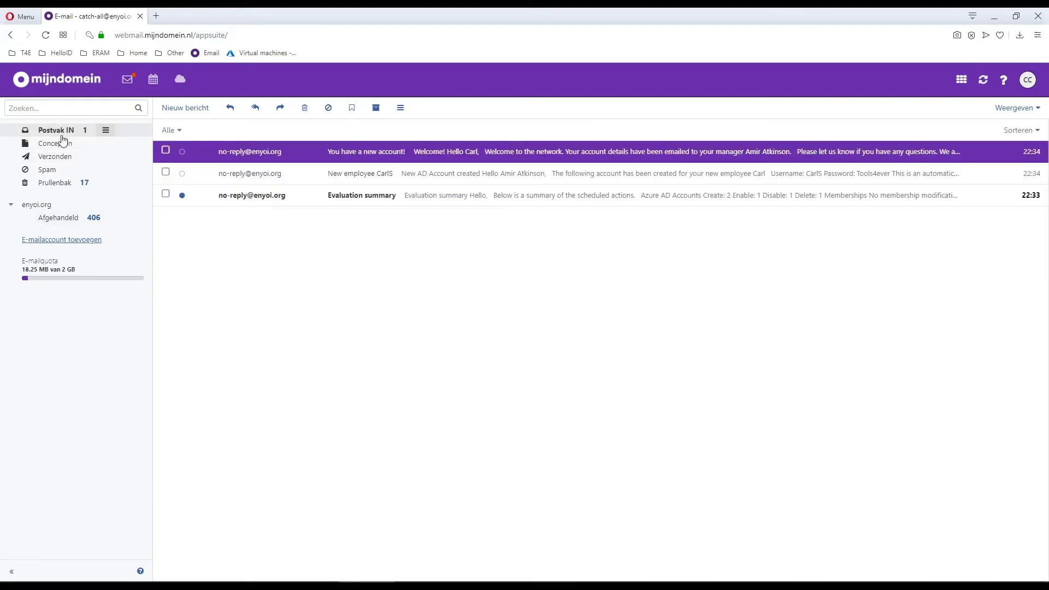
Step: Open the Evaluation summary e-mail, read the scheduled actions for every target system, and follow the link to the evaluation report
{"action": "left_click", "coordinate": [262, 200]}
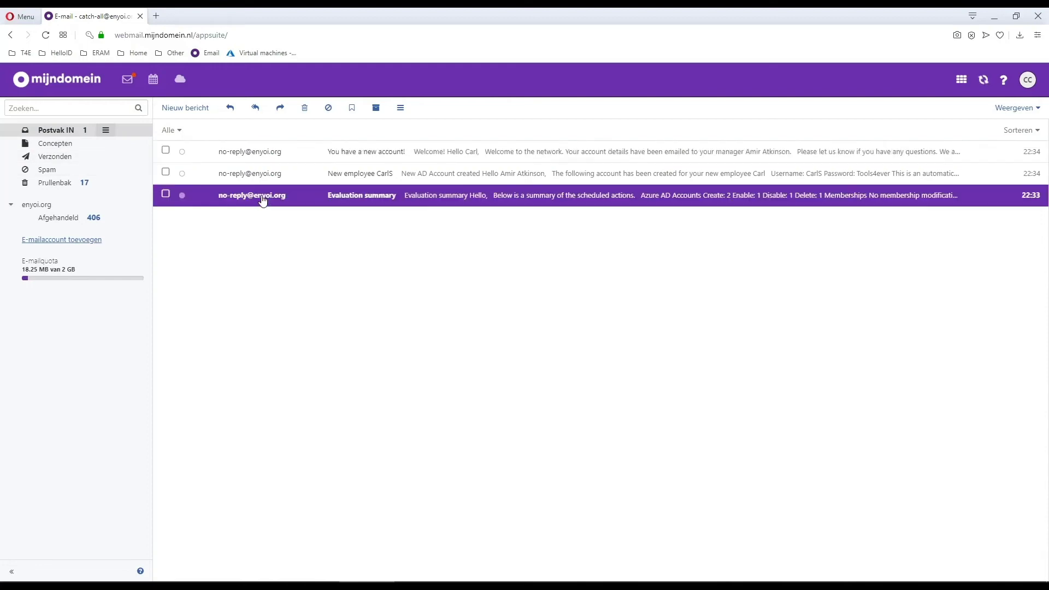
{"action": "double_click", "coordinate": [262, 199]}
{"action": "left_click_drag", "start_coordinate": [1046, 260], "coordinate": [1047, 328]}
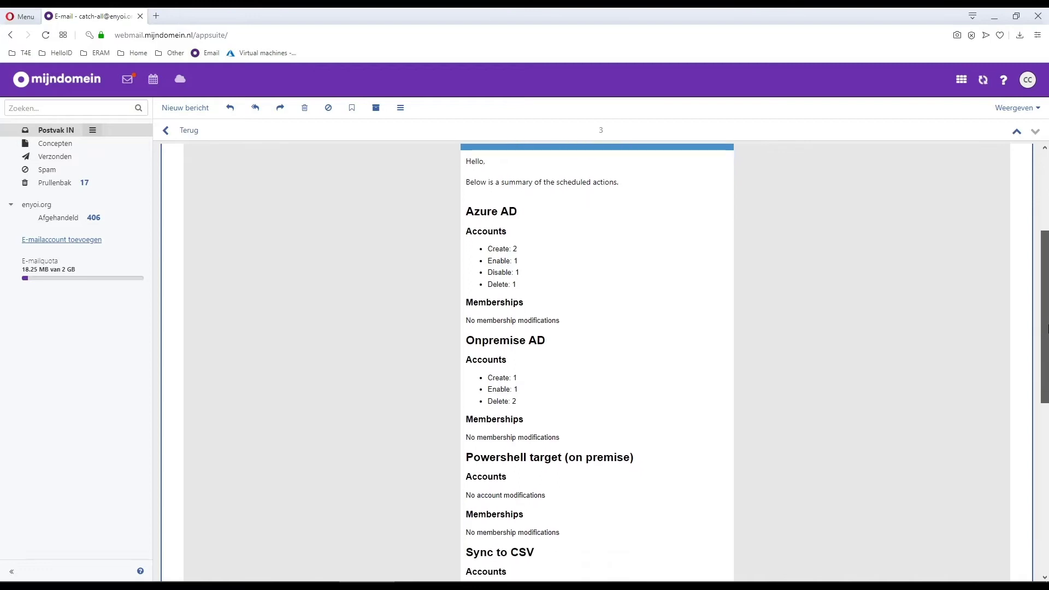
{"action": "scroll", "coordinate": [807, 328], "scroll_direction": "down", "scroll_amount": 3}
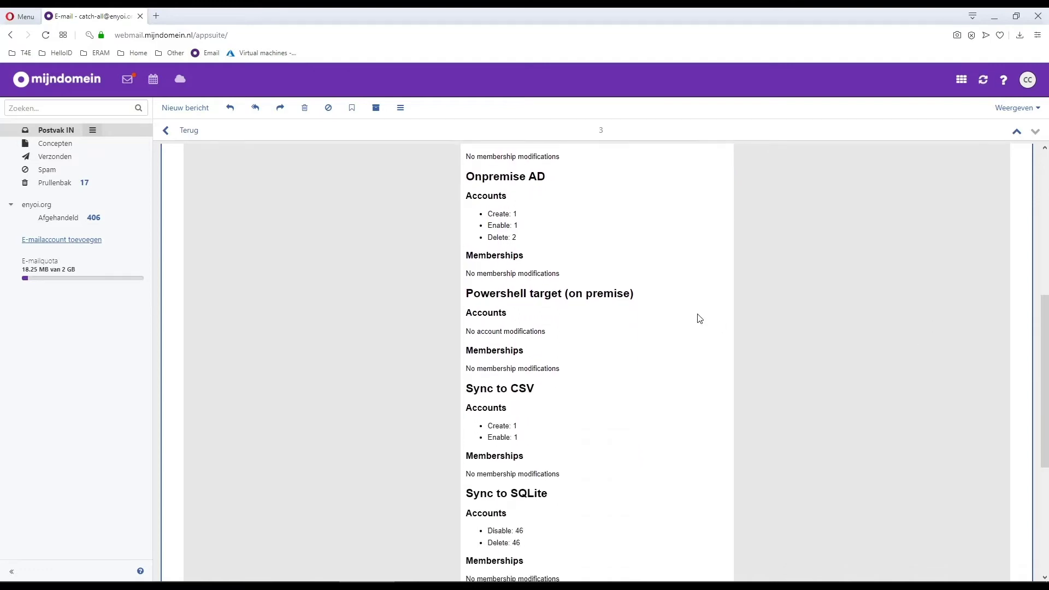
{"action": "scroll", "coordinate": [575, 250], "scroll_direction": "down", "scroll_amount": 4}
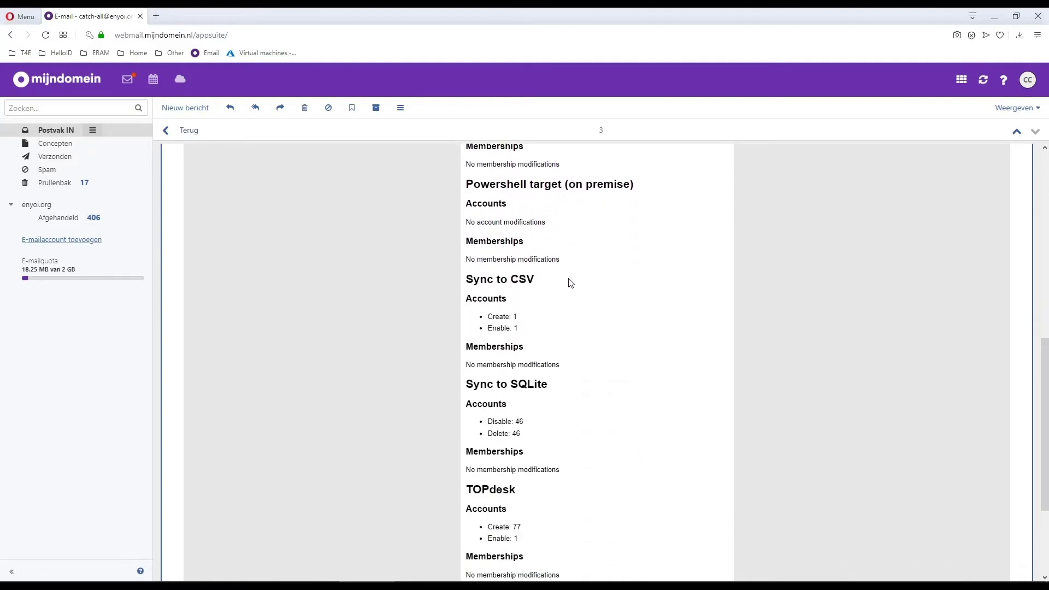
{"action": "scroll", "coordinate": [571, 298], "scroll_direction": "down", "scroll_amount": 1}
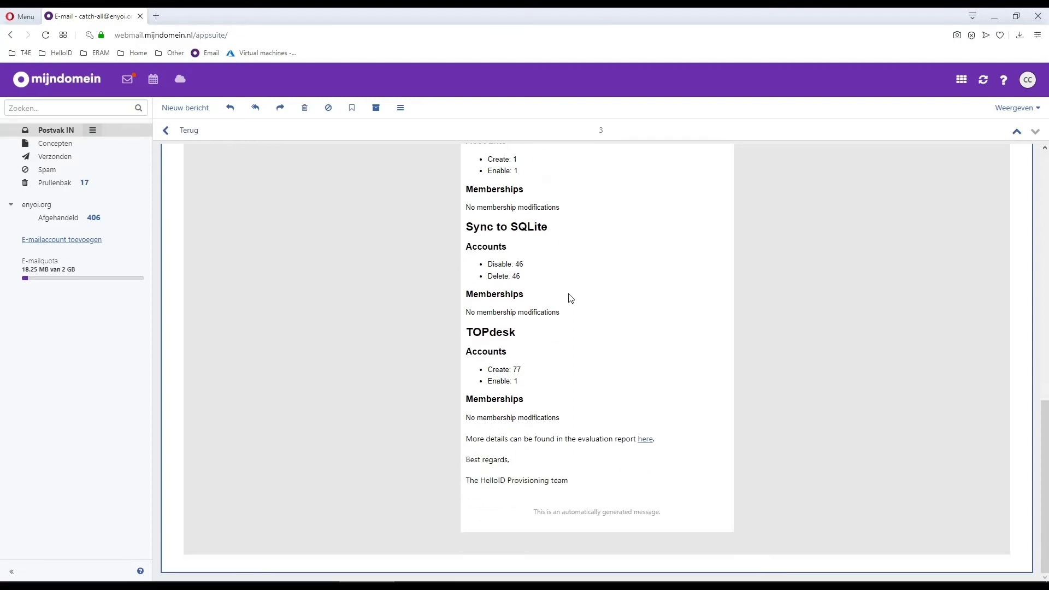
{"action": "left_click", "coordinate": [645, 441]}
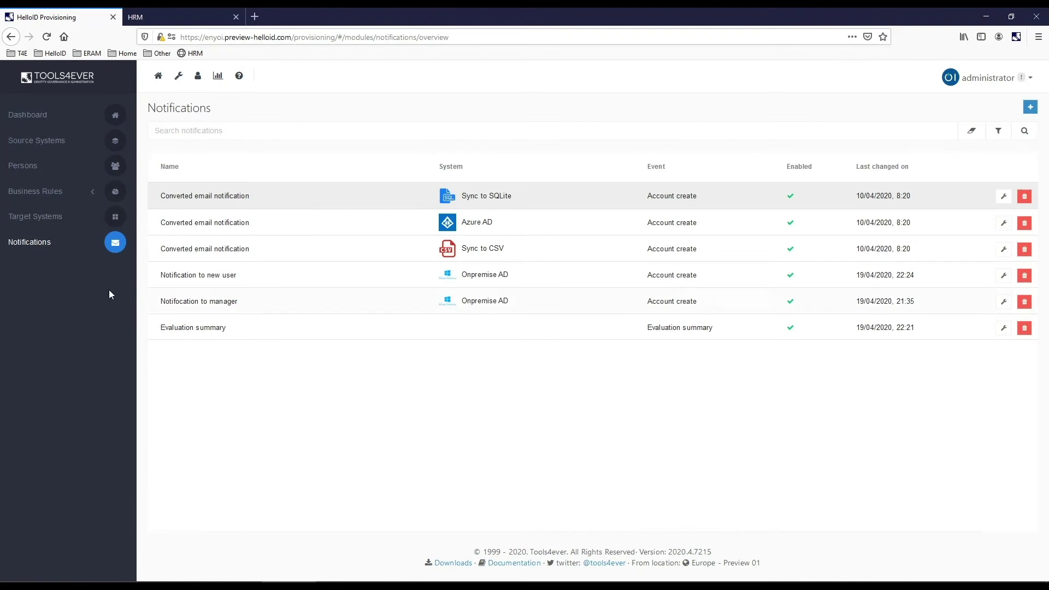
Step: In HelloID Provisioning, open the Onpremise AD target system's configuration and review the path of its Home directory
{"action": "left_click", "coordinate": [42, 217]}
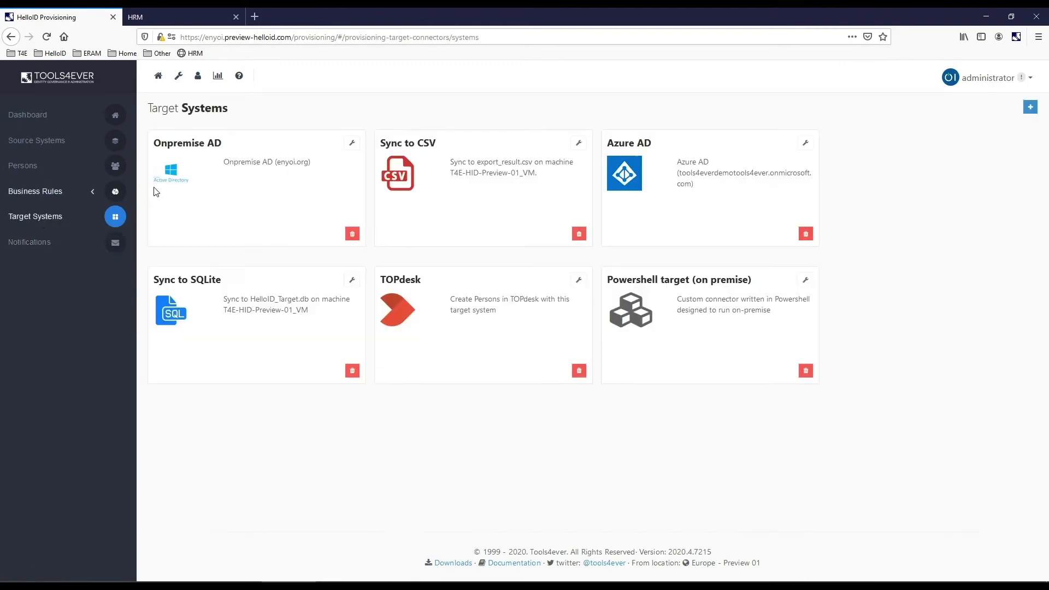
{"action": "left_click", "coordinate": [353, 144]}
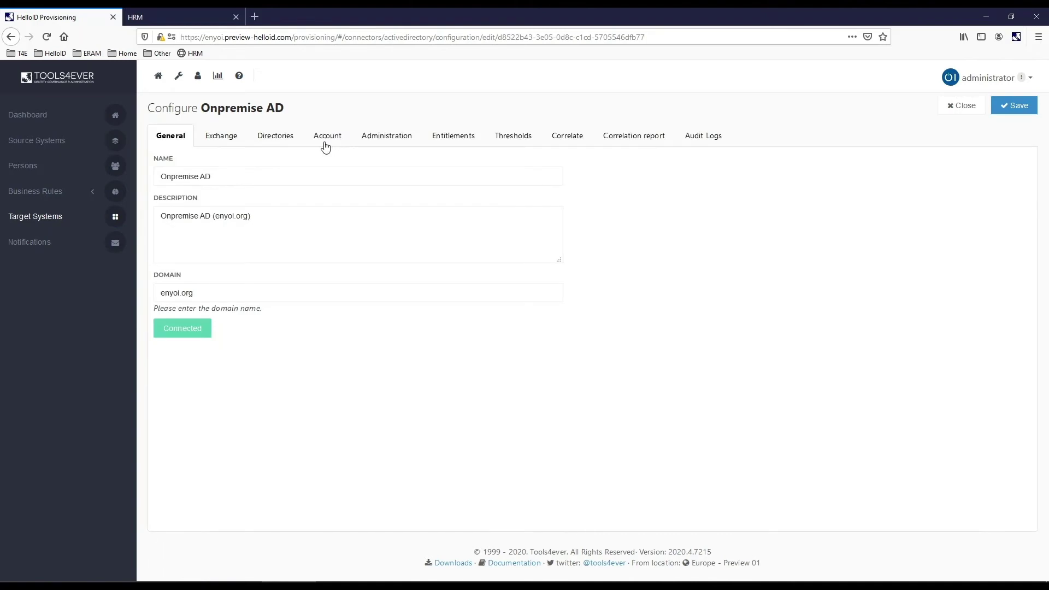
{"action": "left_click", "coordinate": [271, 140]}
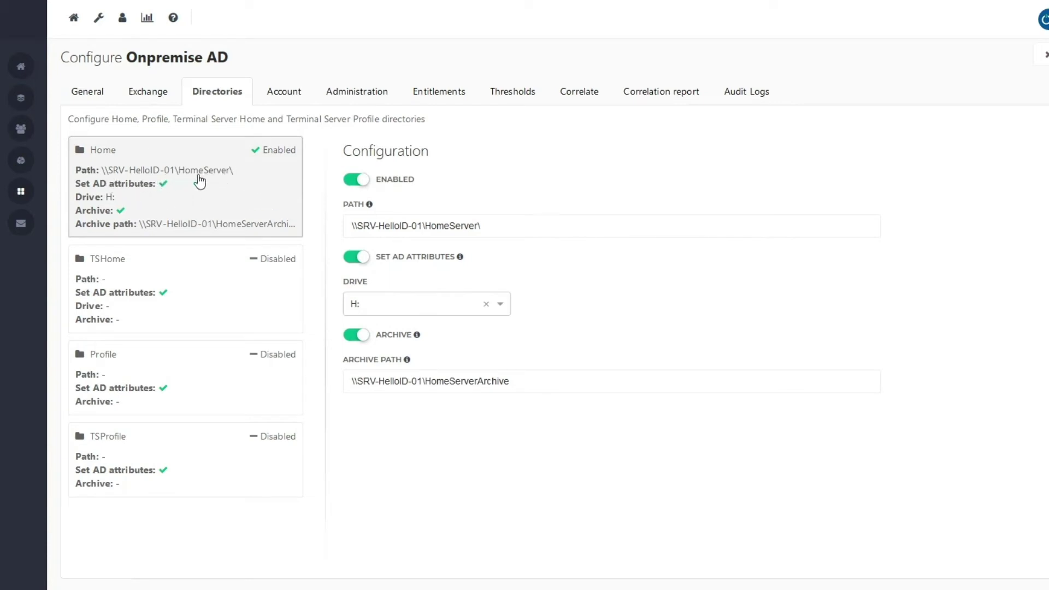
{"action": "left_click_drag", "start_coordinate": [492, 217], "coordinate": [340, 226]}
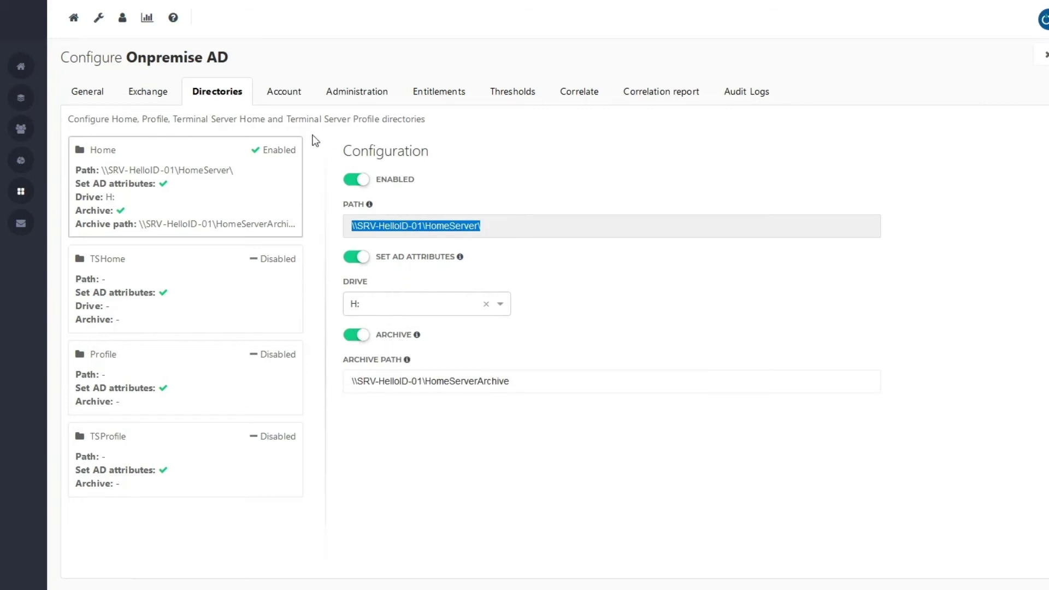
Step: Review the fixed date of the Account Expires field in the Onpremise AD account mapping
{"action": "left_click", "coordinate": [284, 94]}
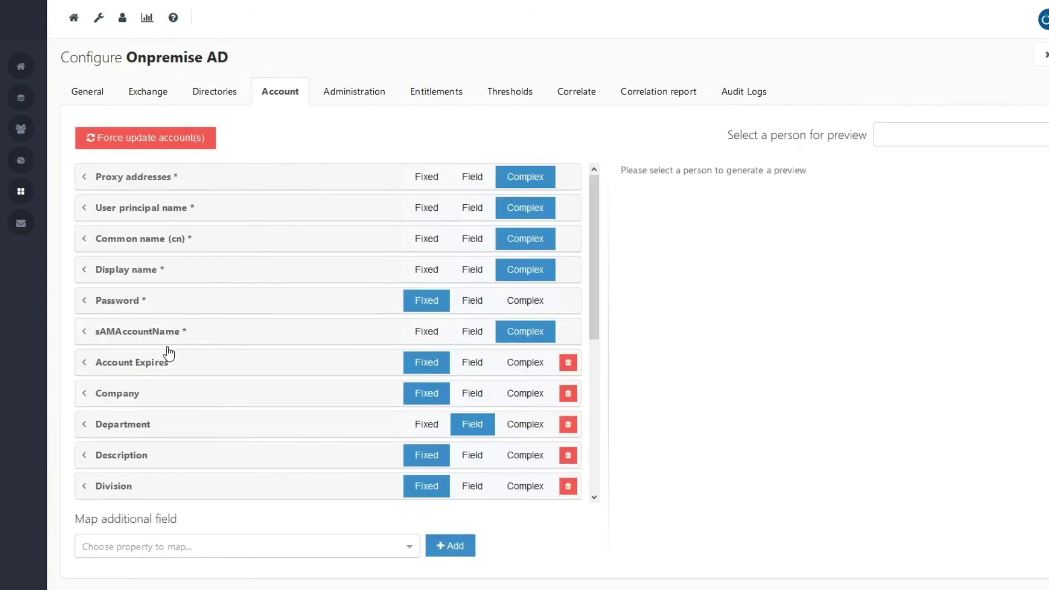
{"action": "left_click", "coordinate": [126, 366]}
{"action": "left_click_drag", "start_coordinate": [155, 400], "coordinate": [92, 401]}
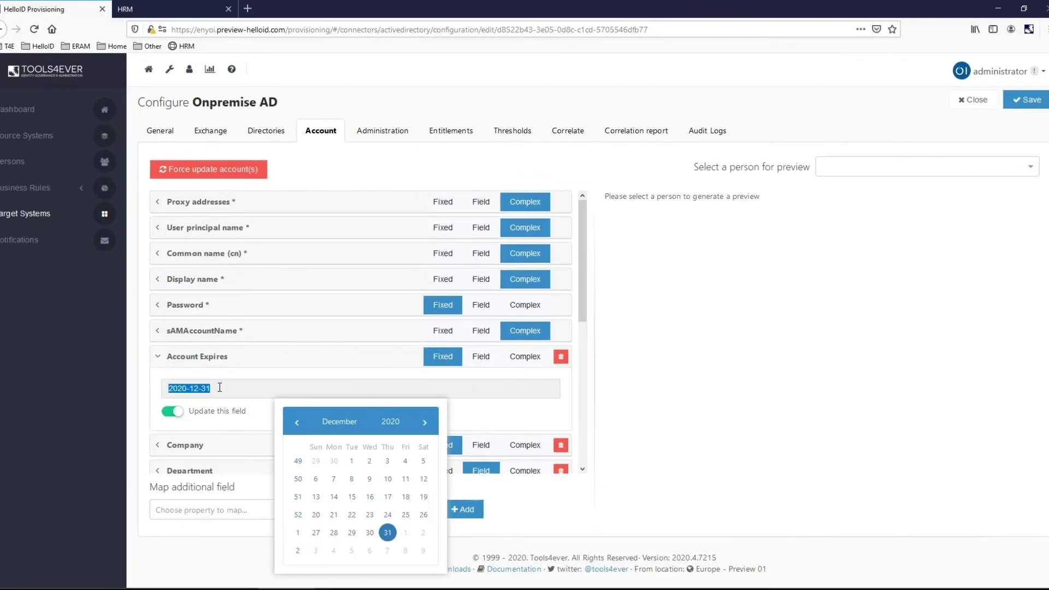
{"action": "left_click", "coordinate": [708, 377]}
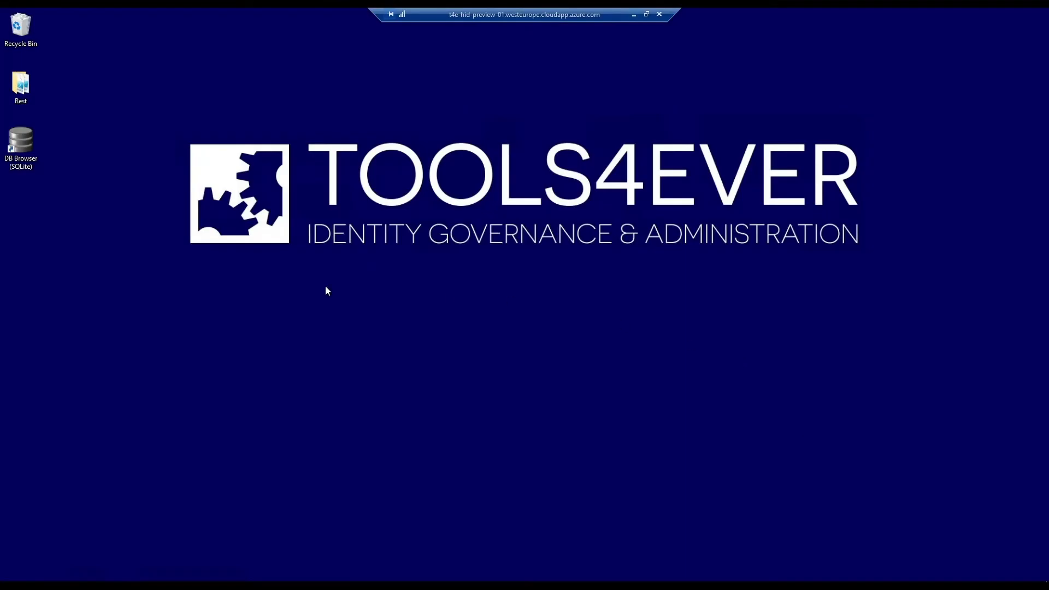
Step: Switch to Active Directory Users and Computers and search the enyoi.org domain for the new employee by first name
{"action": "key", "text": "alt+Tab"}
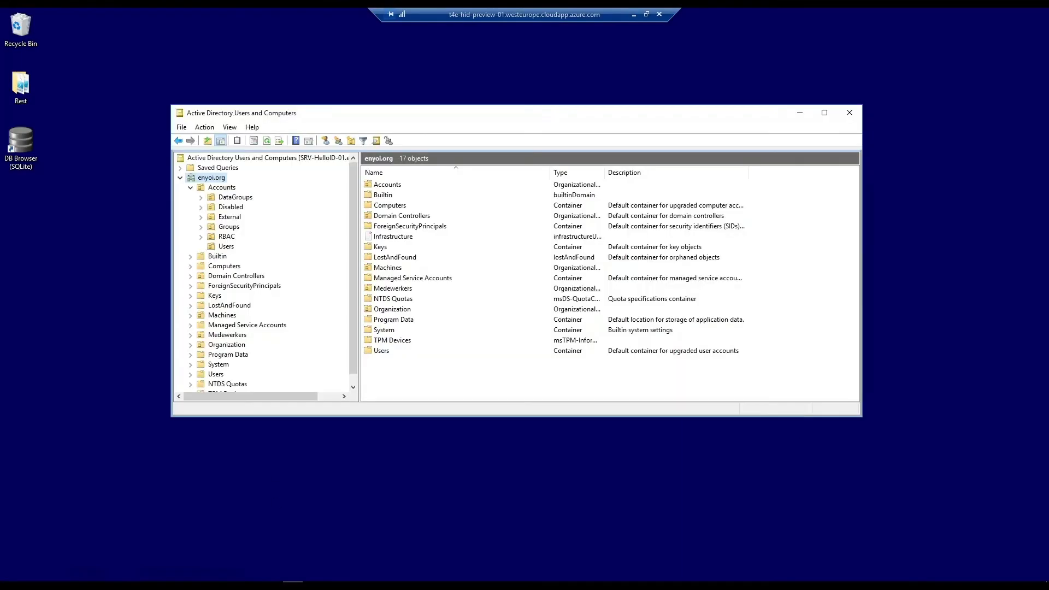
{"action": "right_click", "coordinate": [207, 178]}
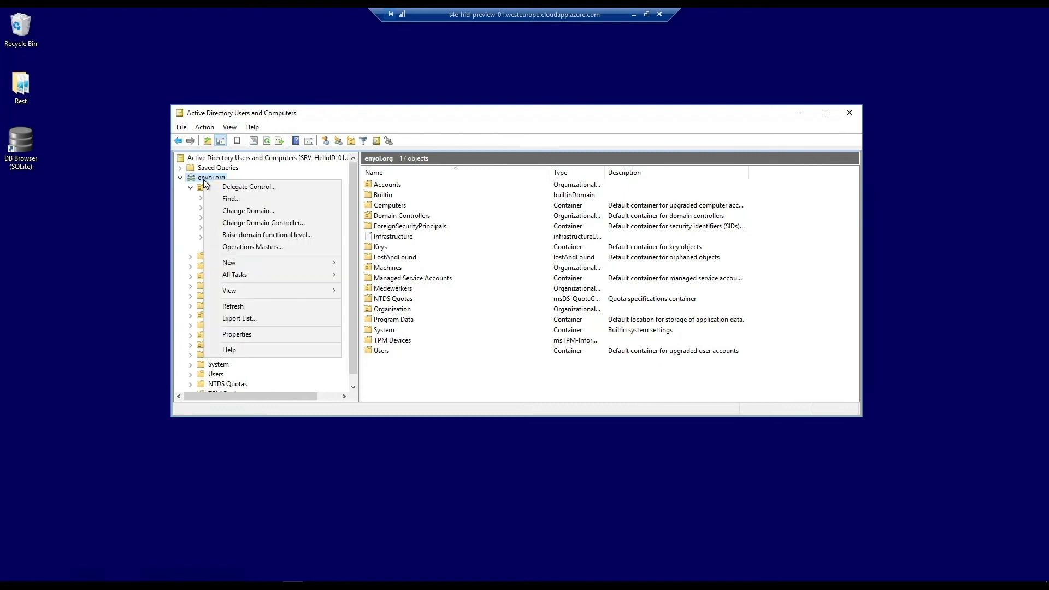
{"action": "left_click", "coordinate": [229, 200]}
{"action": "type", "text": "c"}
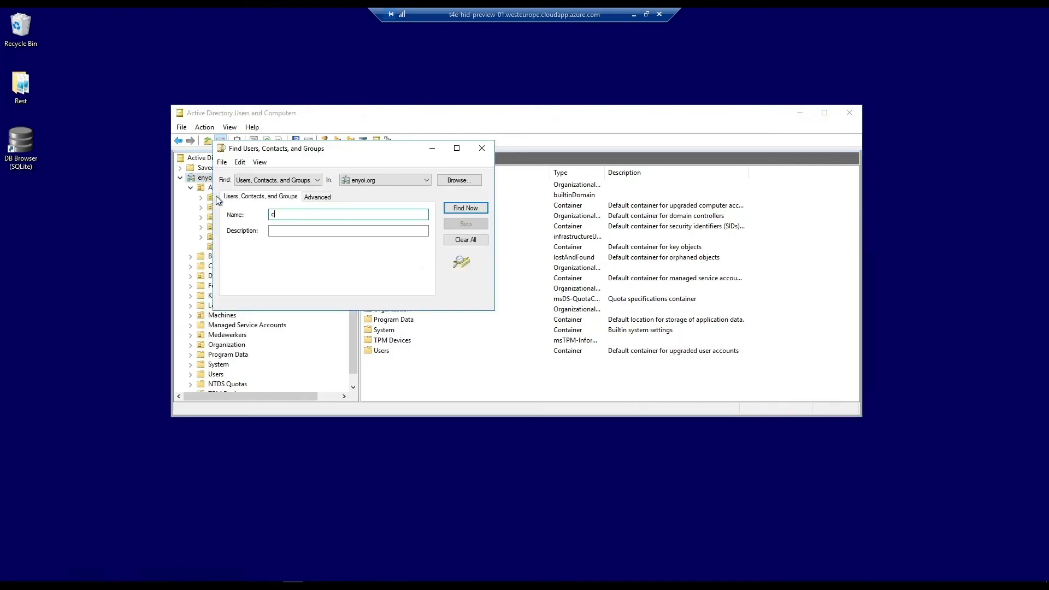
{"action": "type", "text": "arl"}
{"action": "key", "text": "Return"}
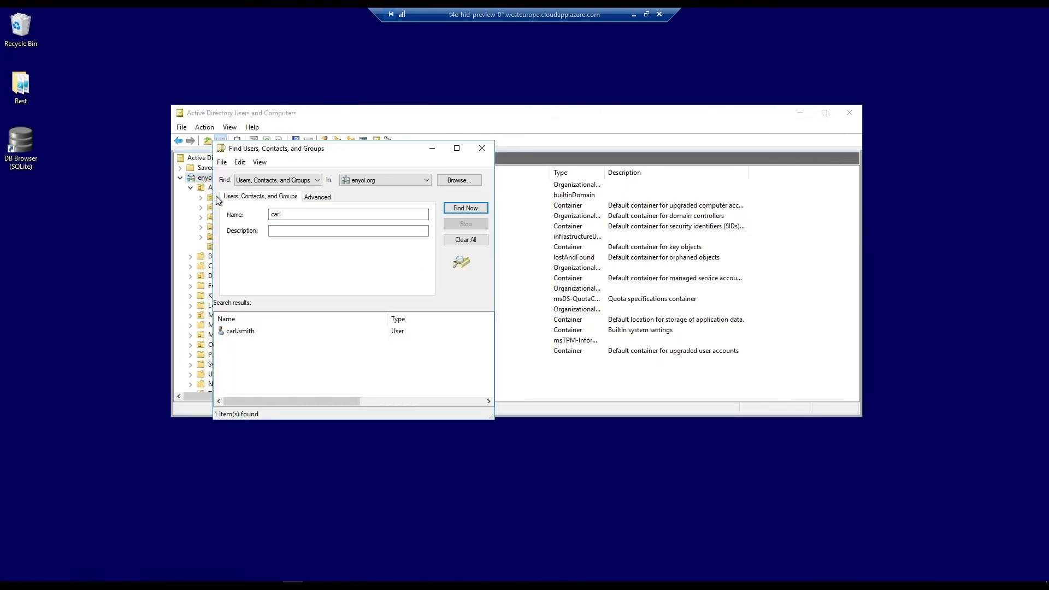
Step: Open the found user's properties and check the account expiry date and the full home folder path
{"action": "double_click", "coordinate": [247, 331]}
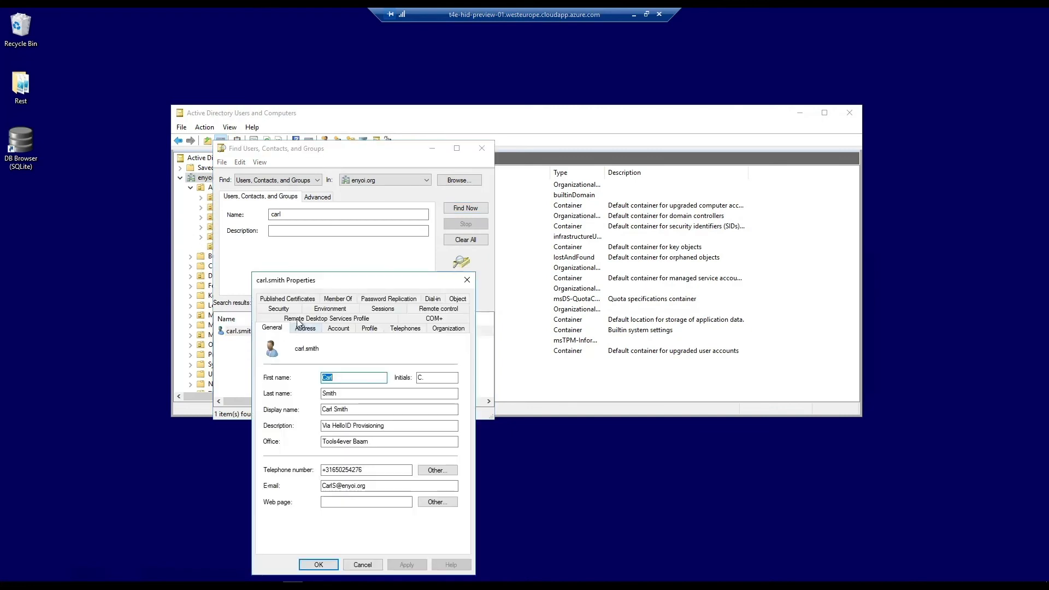
{"action": "left_click_drag", "start_coordinate": [336, 280], "coordinate": [424, 143]}
{"action": "left_click", "coordinate": [427, 192]}
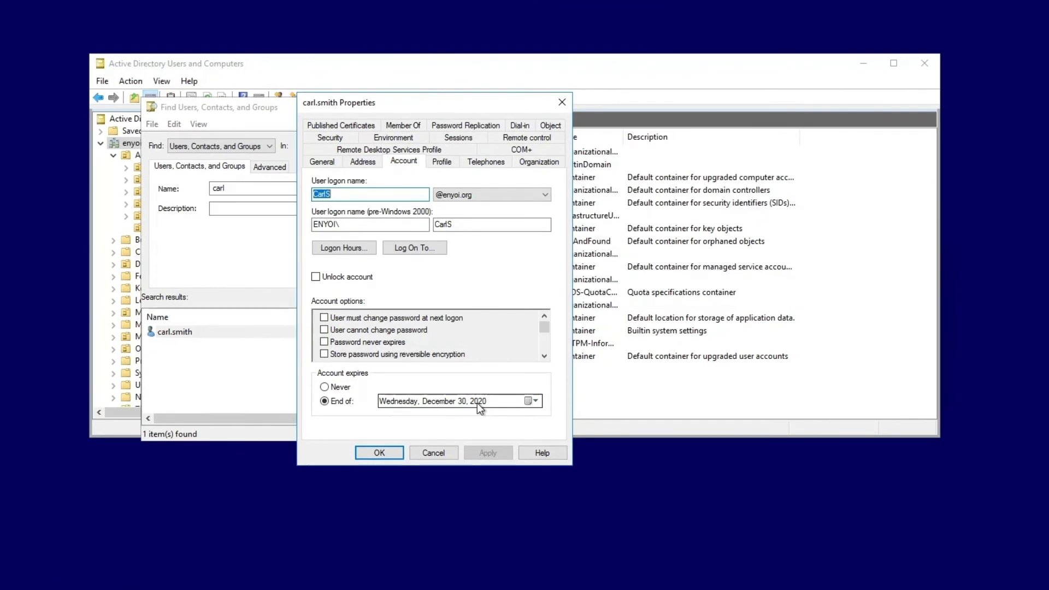
{"action": "left_click", "coordinate": [447, 158]}
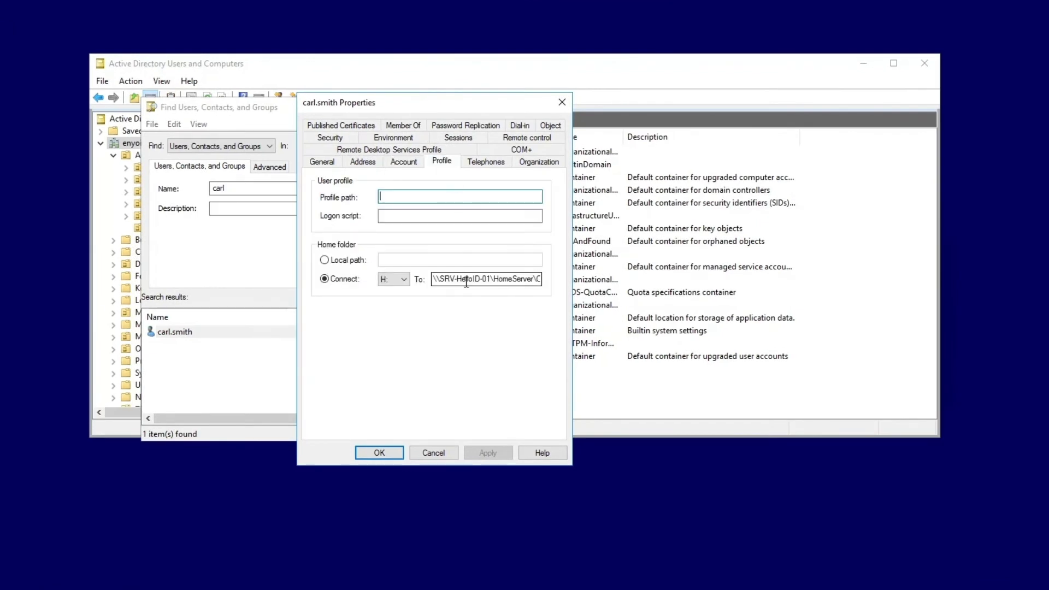
{"action": "left_click", "coordinate": [518, 281]}
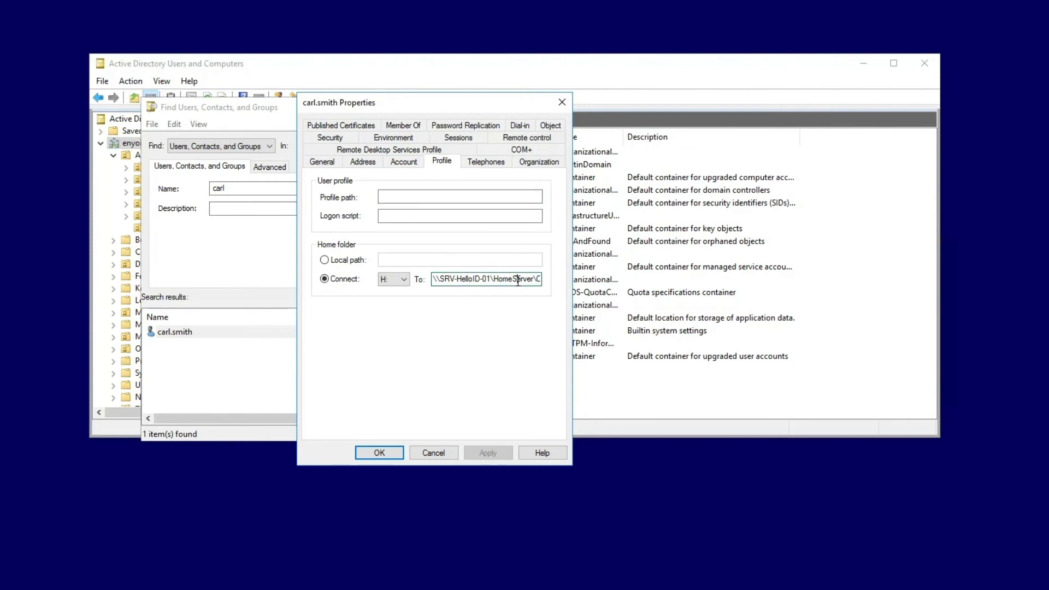
{"action": "type", "text": "arlS"}
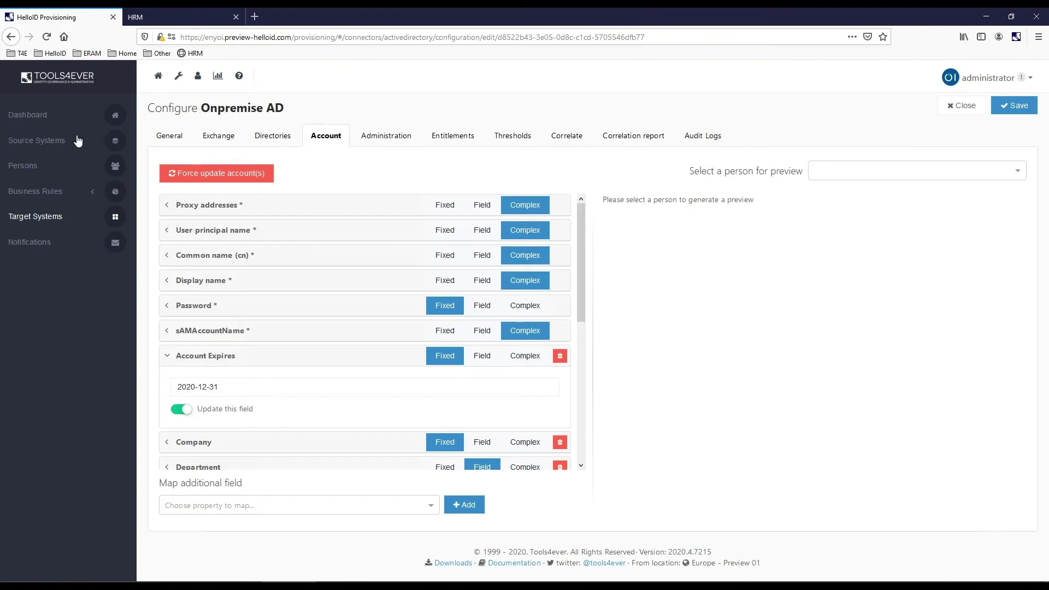
Step: Back in HelloID Provisioning, open the Groups for managers business rule and review its condition's titles and the persons in scope
{"action": "left_click", "coordinate": [24, 193]}
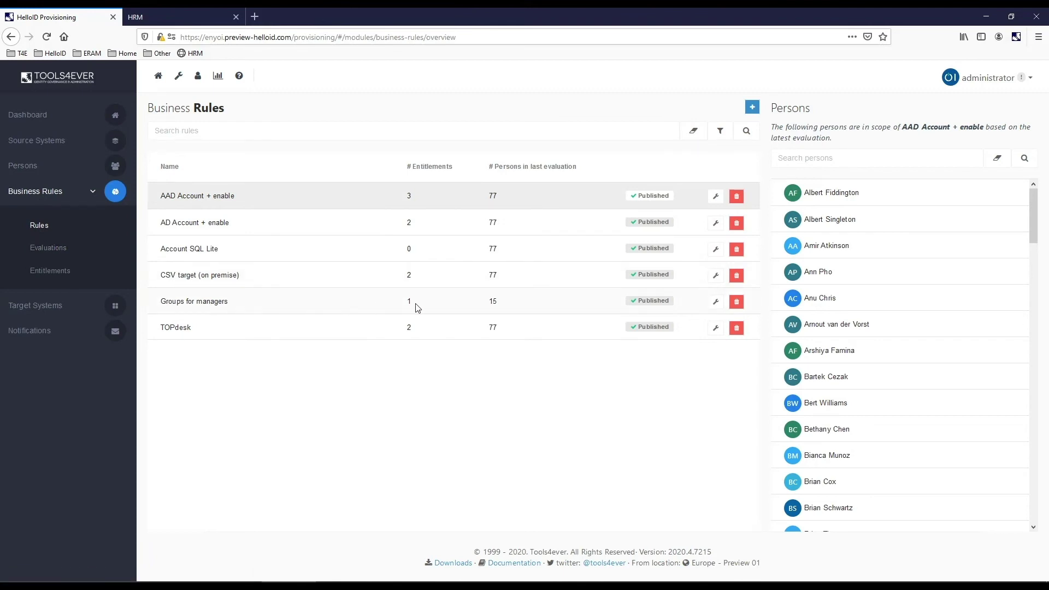
{"action": "left_click", "coordinate": [716, 302]}
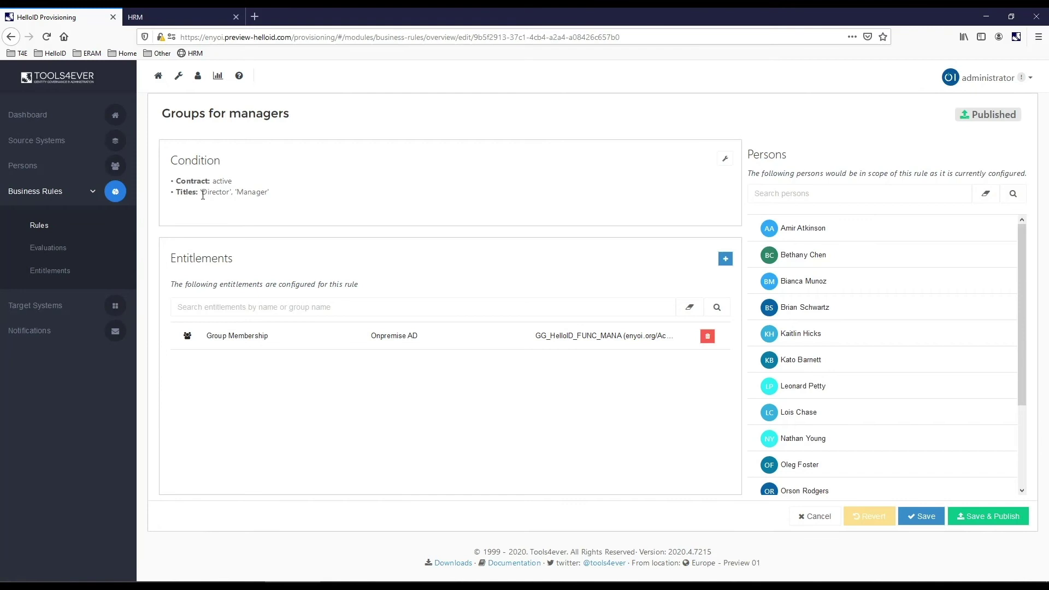
{"action": "left_click", "coordinate": [725, 162]}
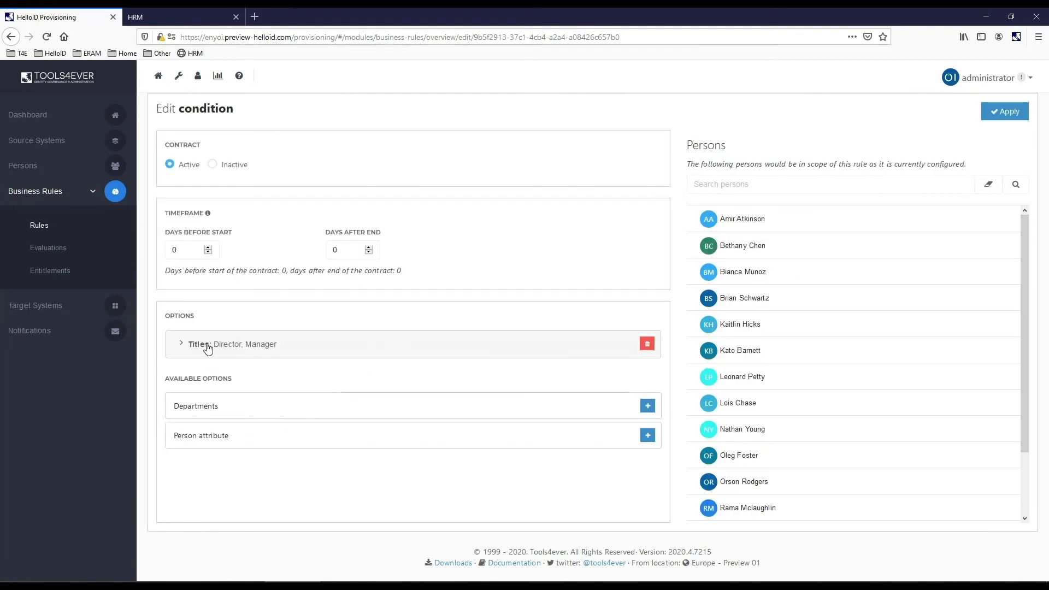
{"action": "left_click", "coordinate": [189, 343]}
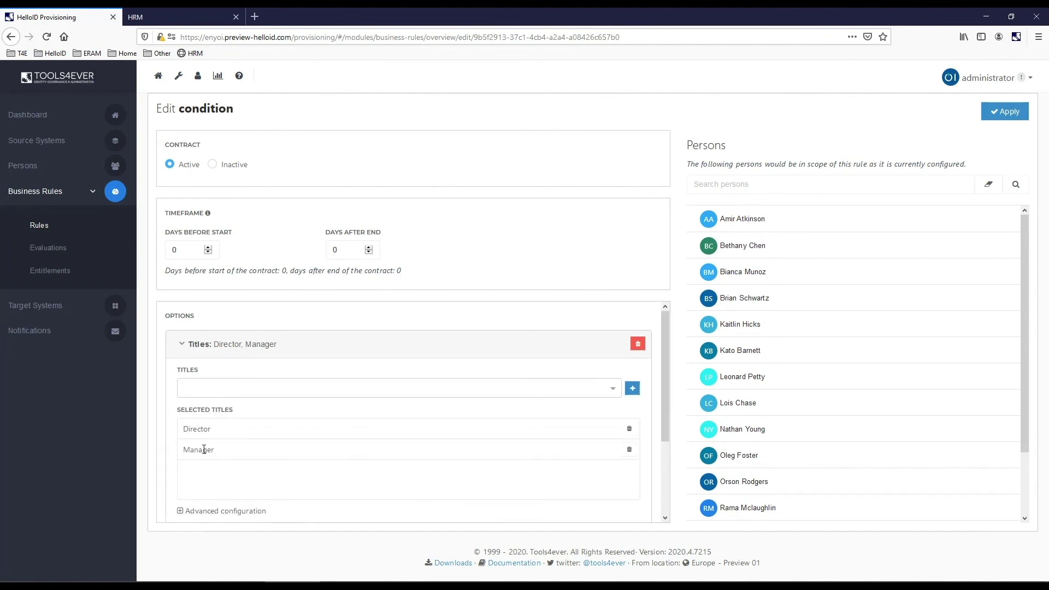
{"action": "left_click", "coordinate": [182, 346]}
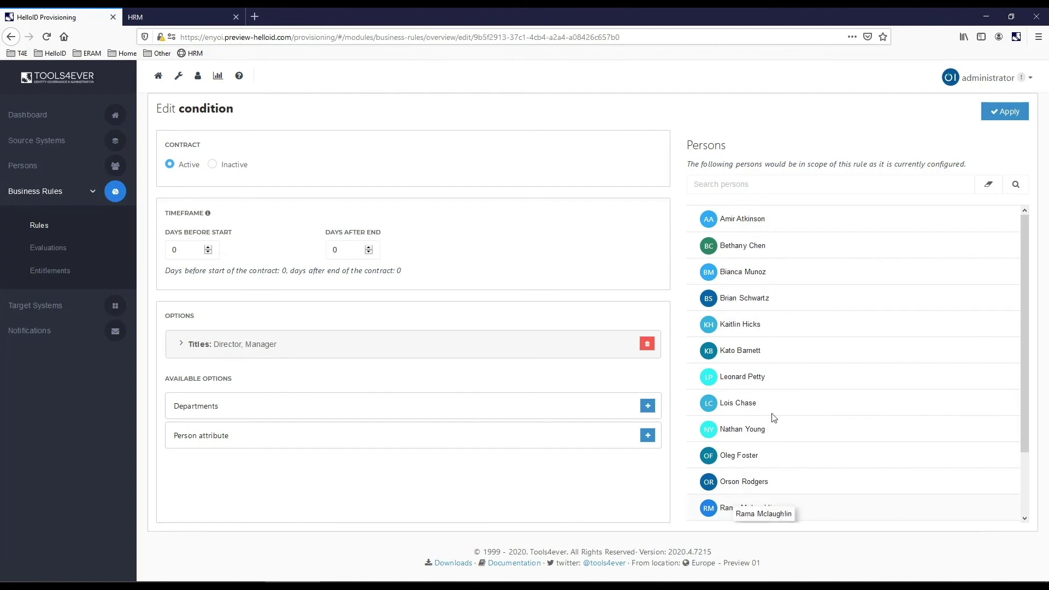
{"action": "left_click", "coordinate": [1004, 112]}
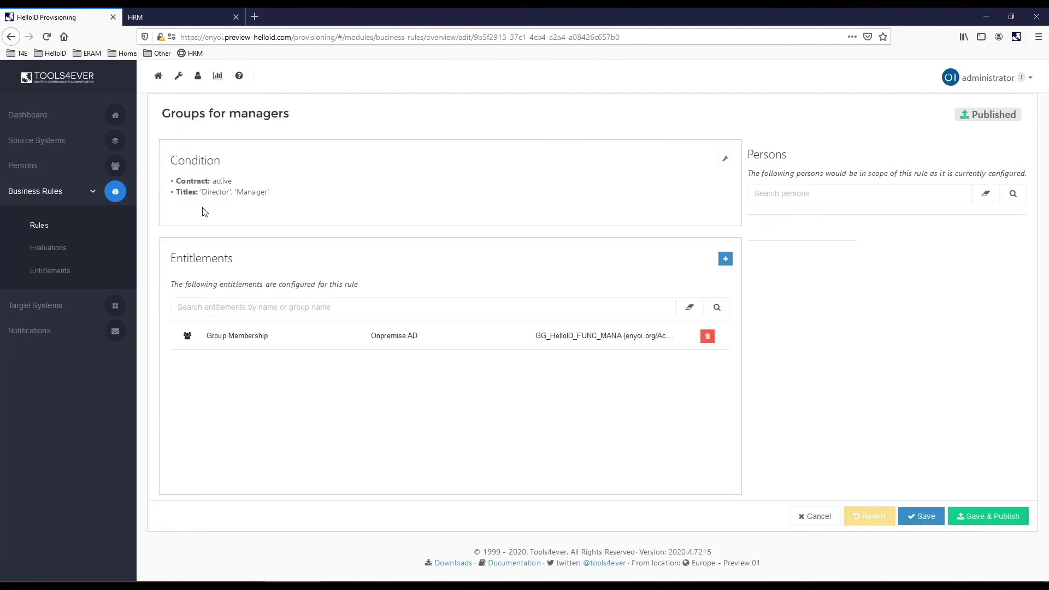
Step: Open the entitlements overview and select the correlation ID in the support information of the first Sync to SQLite entitlement
{"action": "left_click", "coordinate": [49, 271]}
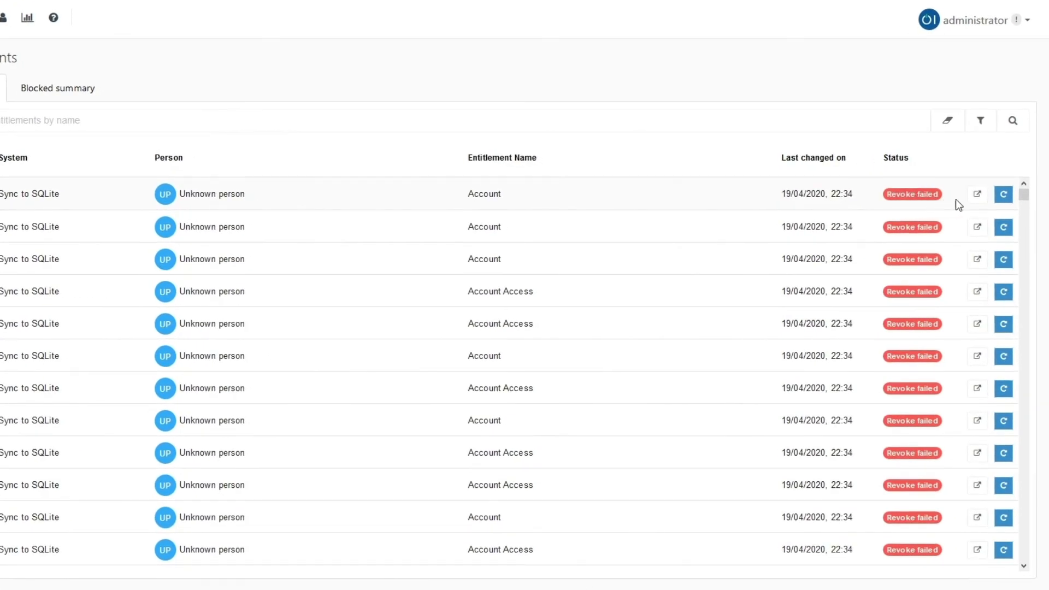
{"action": "left_click", "coordinate": [977, 194]}
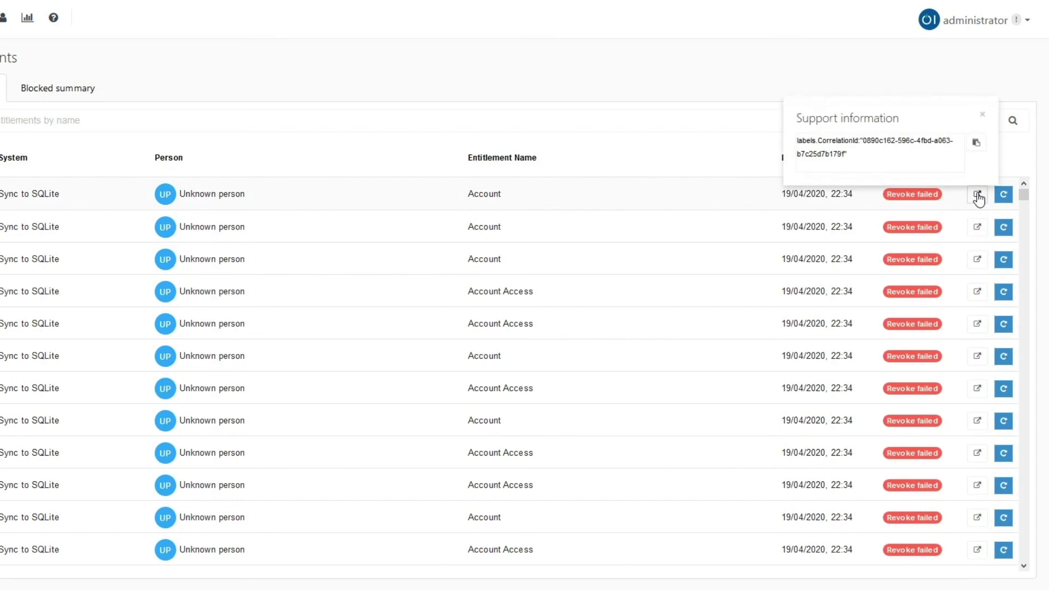
{"action": "left_click_drag", "start_coordinate": [861, 151], "coordinate": [786, 142]}
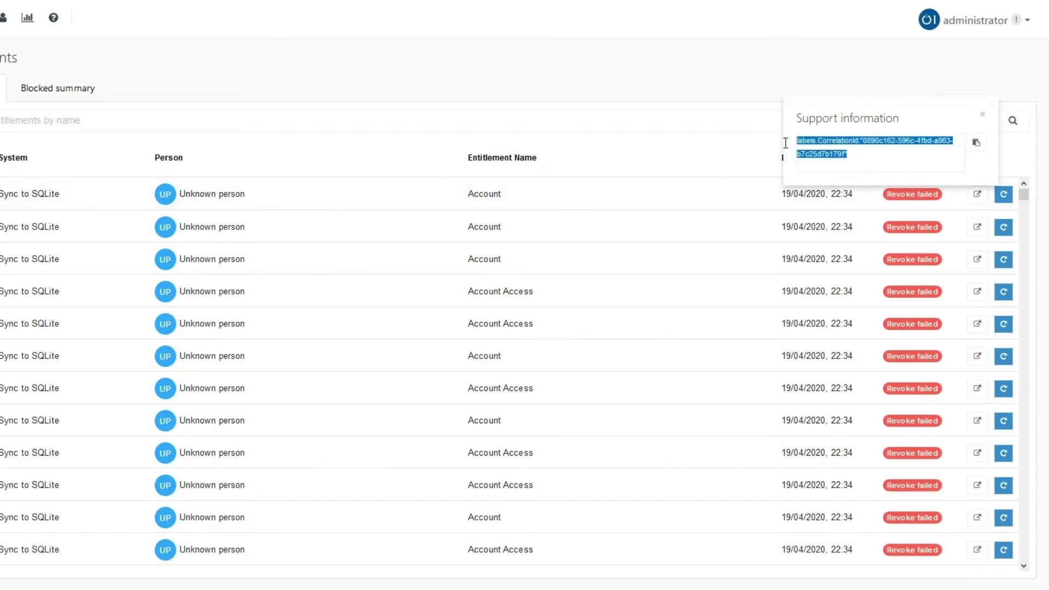